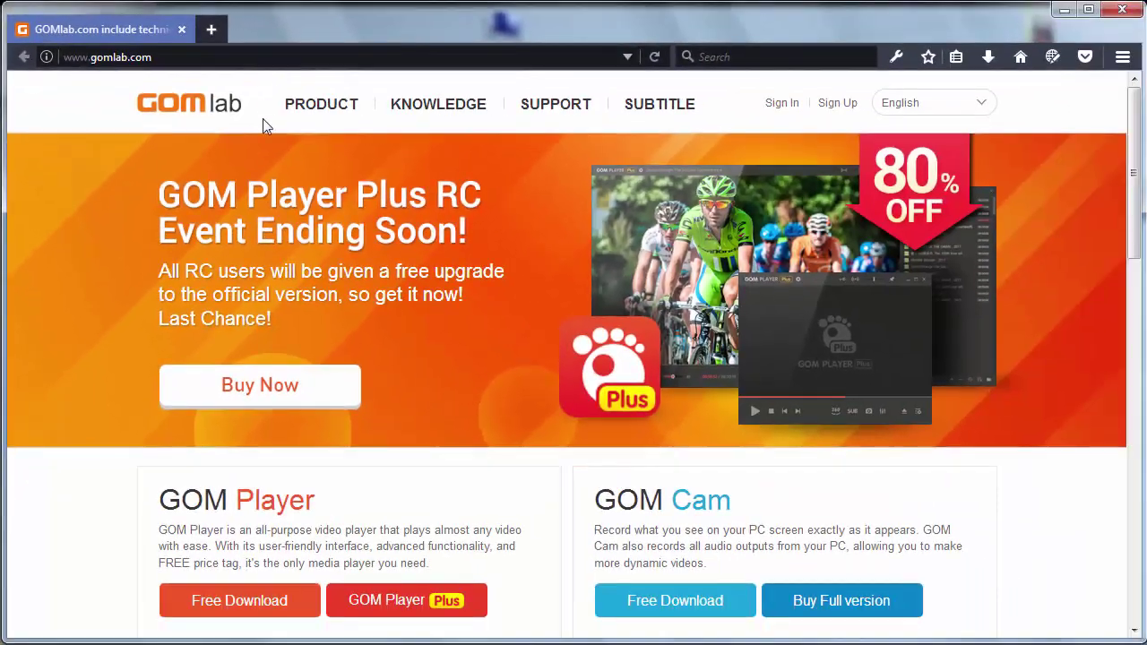
Step: Scroll the gomlab.com home page down to the GOM Player Free Download option
{"action": "scroll", "coordinate": [466, 376], "scroll_direction": "down", "scroll_amount": 2}
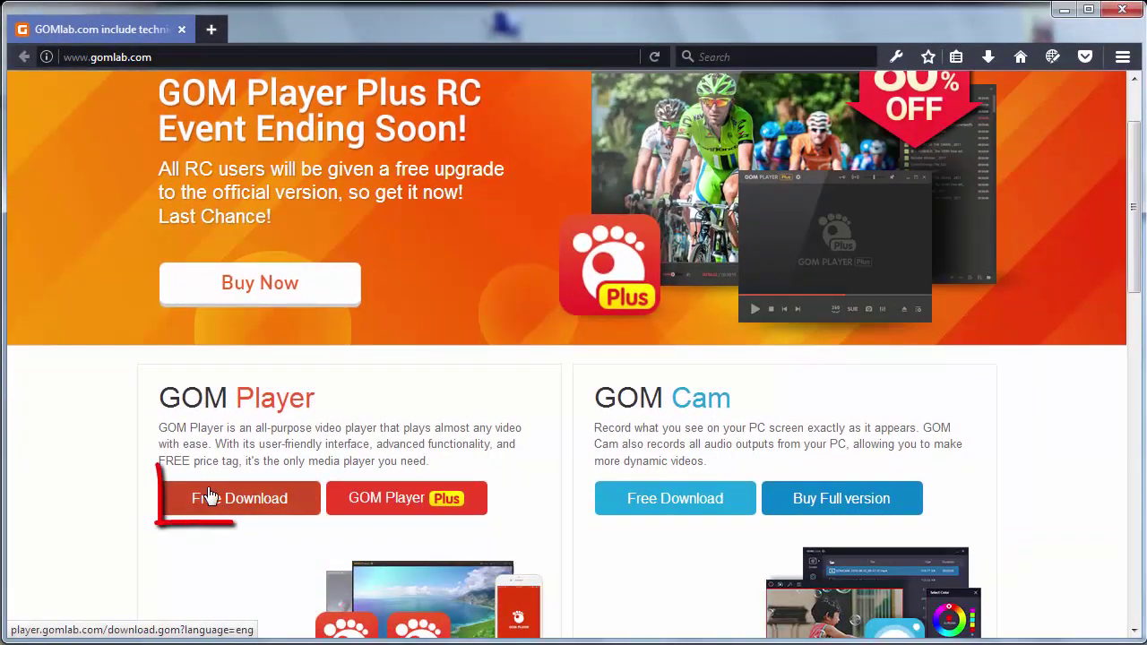
Step: From the GOM Player download page, save GOMPLAYERGLOBALSETUP_NEW.EXE to disk
{"action": "left_click", "coordinate": [252, 500]}
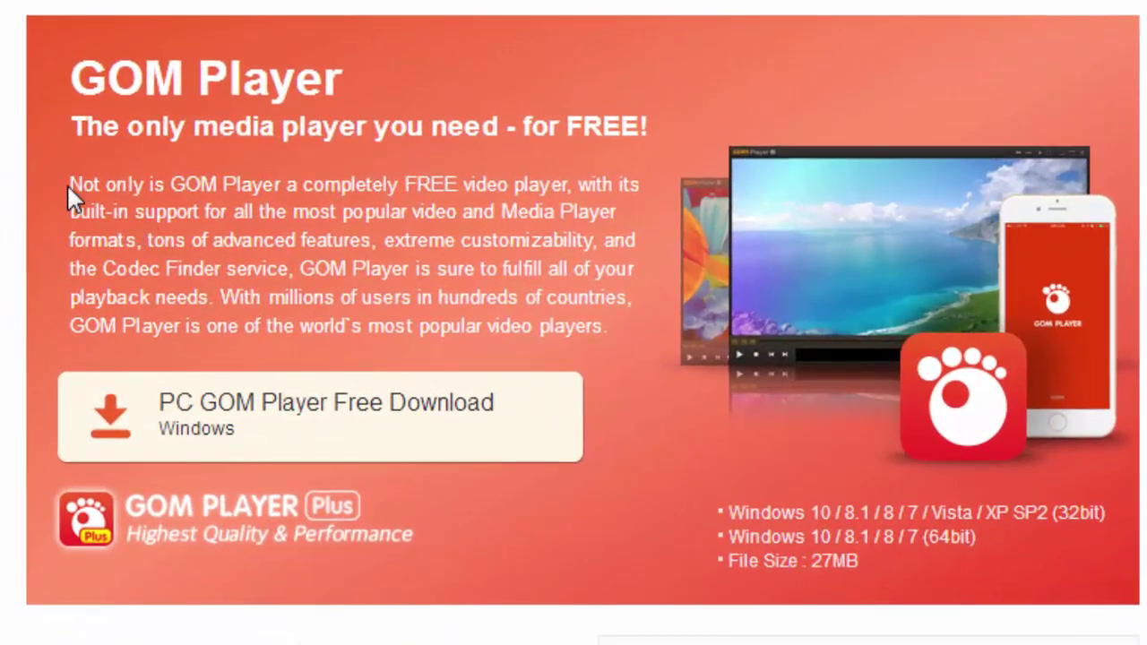
{"action": "left_click_drag", "start_coordinate": [66, 183], "coordinate": [640, 184]}
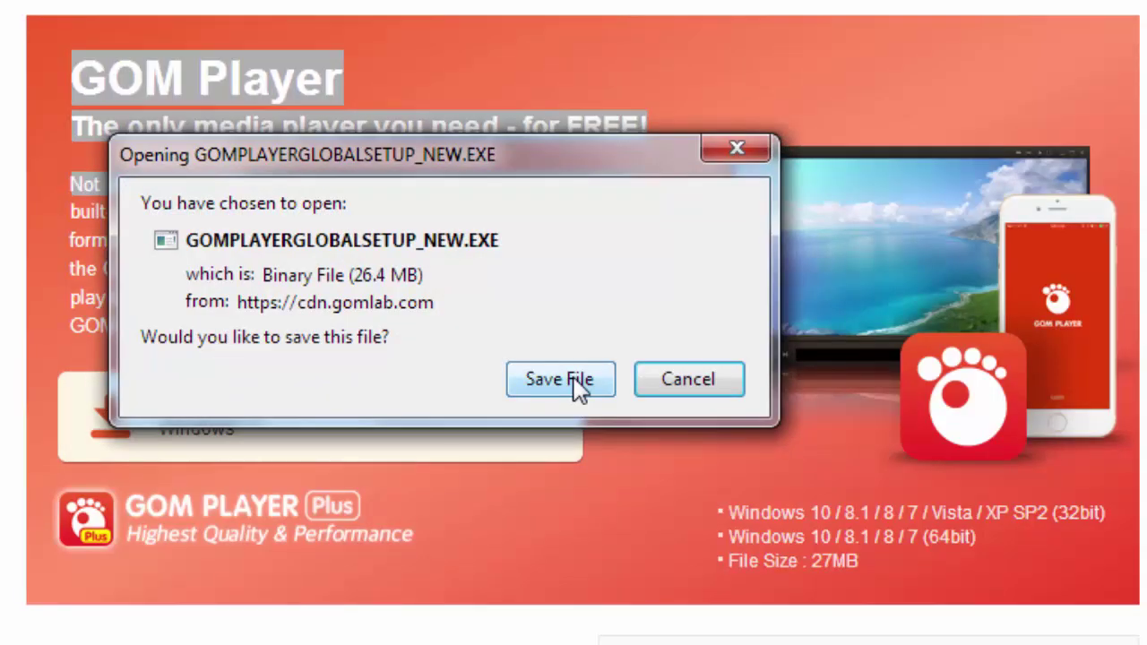
{"action": "left_click", "coordinate": [574, 379]}
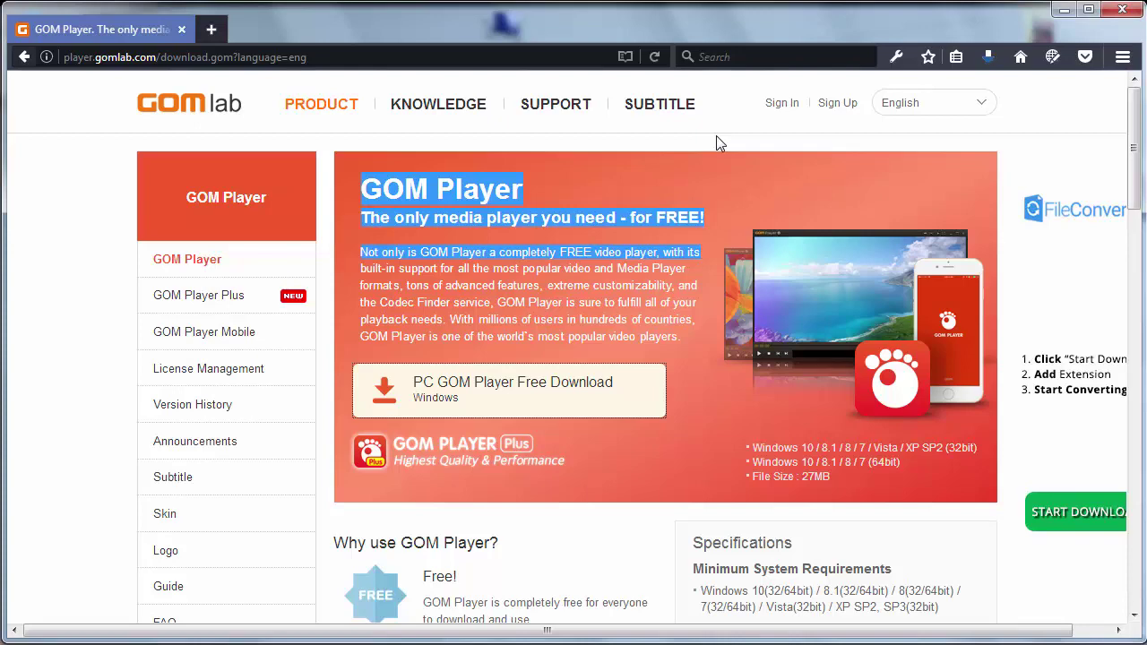
Step: Launch GOMPLAYERGLOBALSETUP_NEW.EXE from Firefox's recent downloads list
{"action": "left_click", "coordinate": [716, 136]}
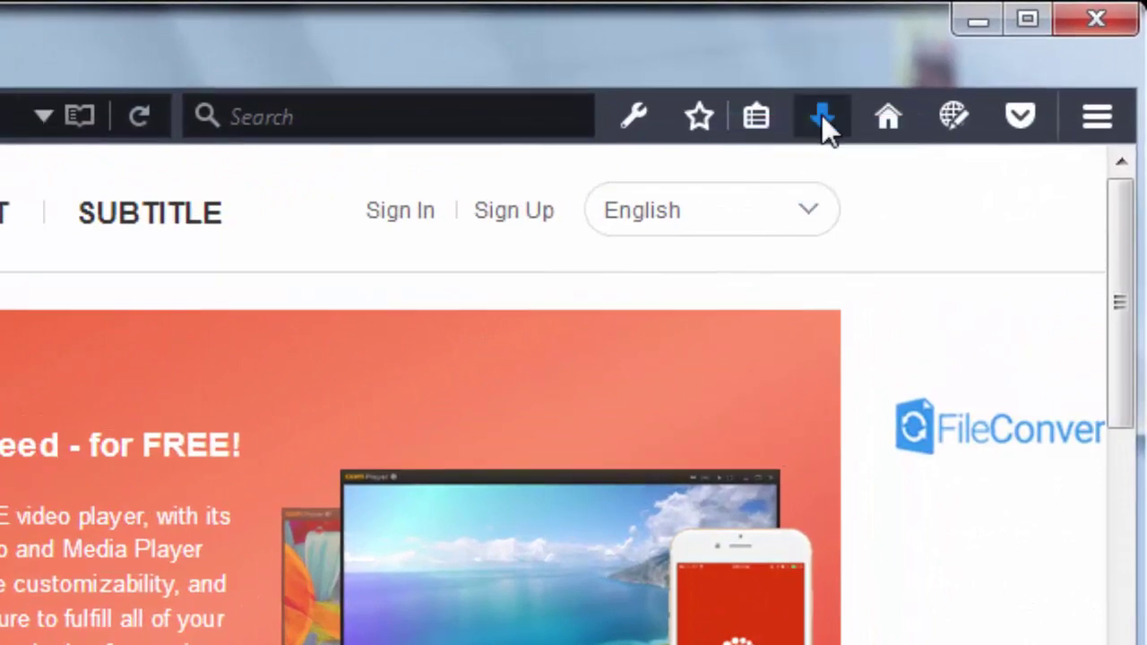
{"action": "left_click", "coordinate": [823, 116]}
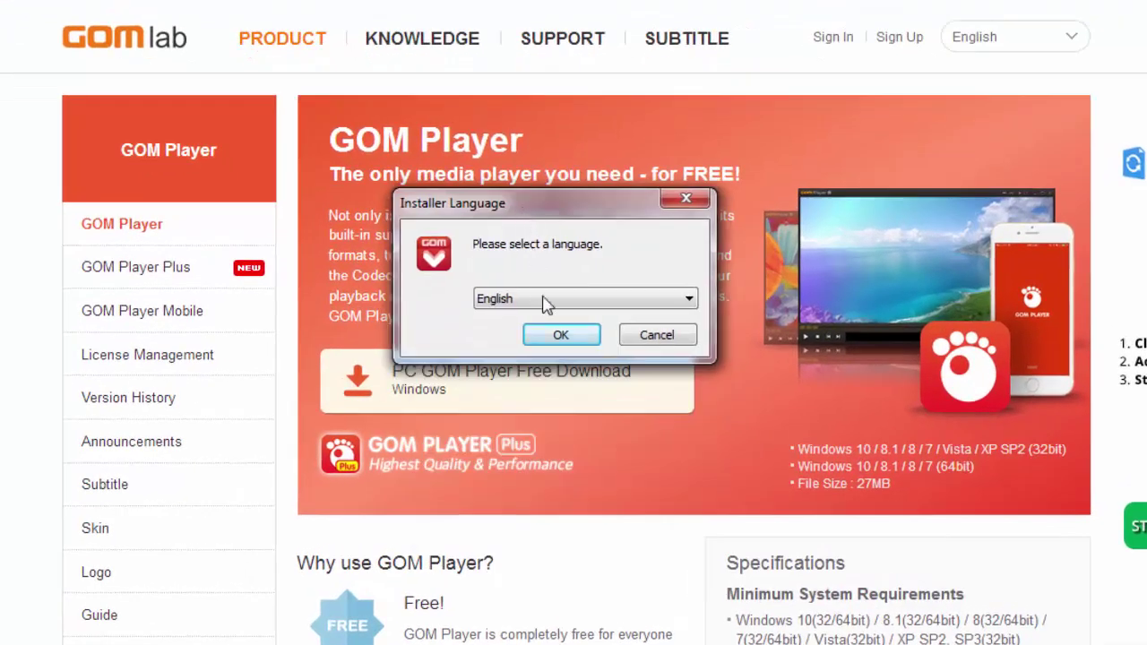
Step: Confirm English as the installer language, pass the Welcome page and accept the license agreement
{"action": "left_click", "coordinate": [561, 335]}
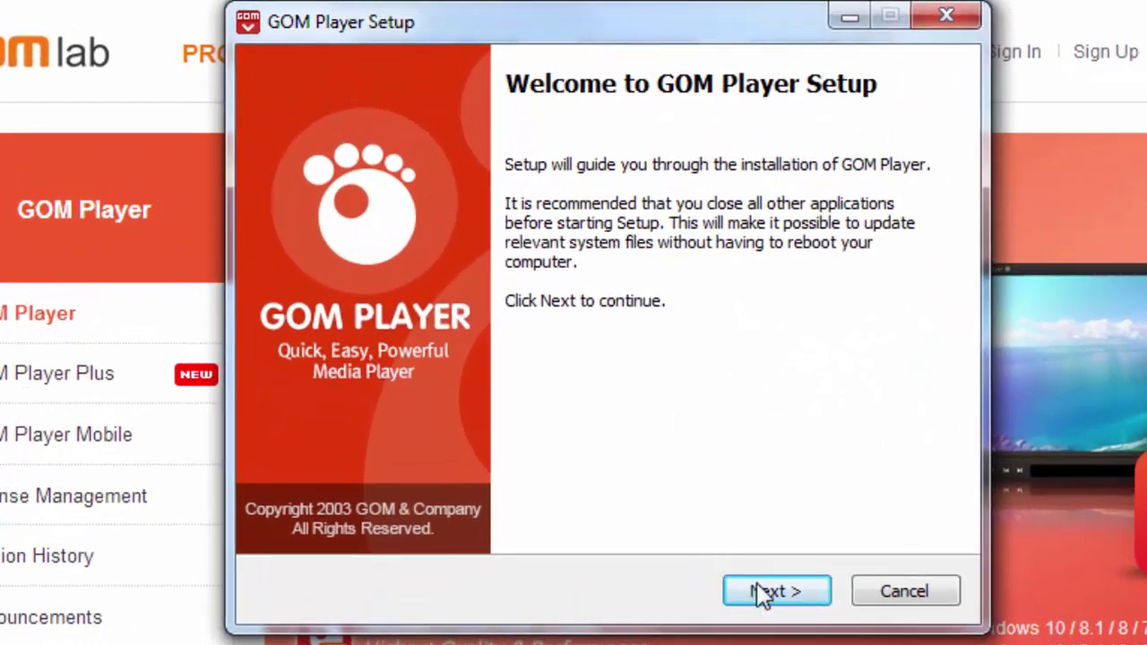
{"action": "left_click", "coordinate": [767, 555]}
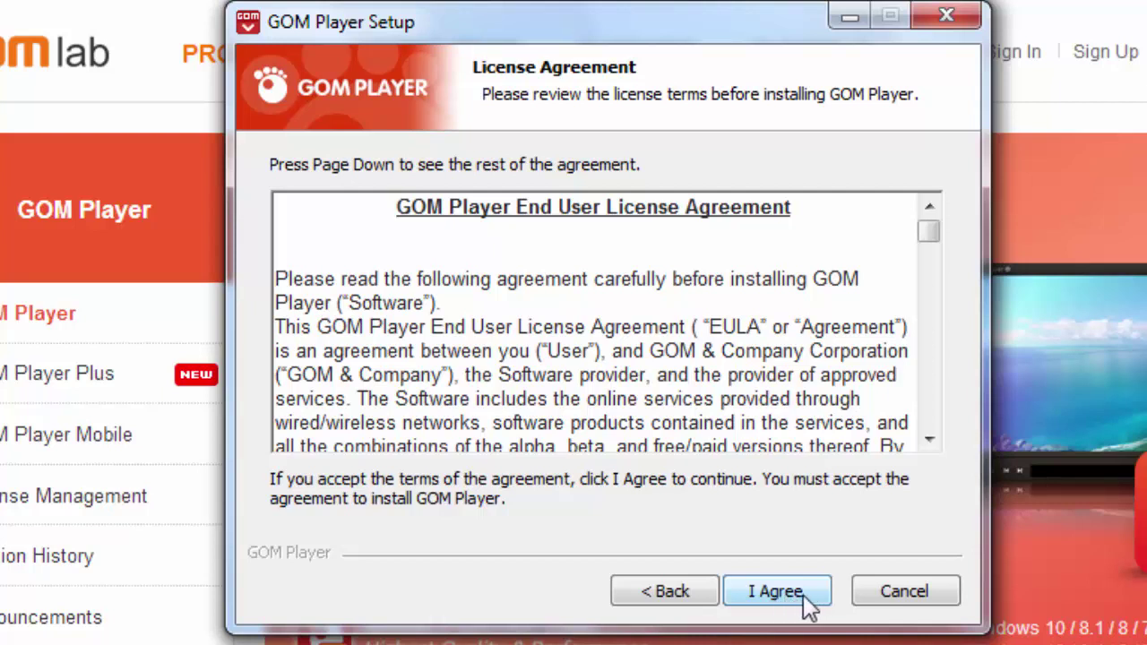
{"action": "left_click", "coordinate": [803, 594]}
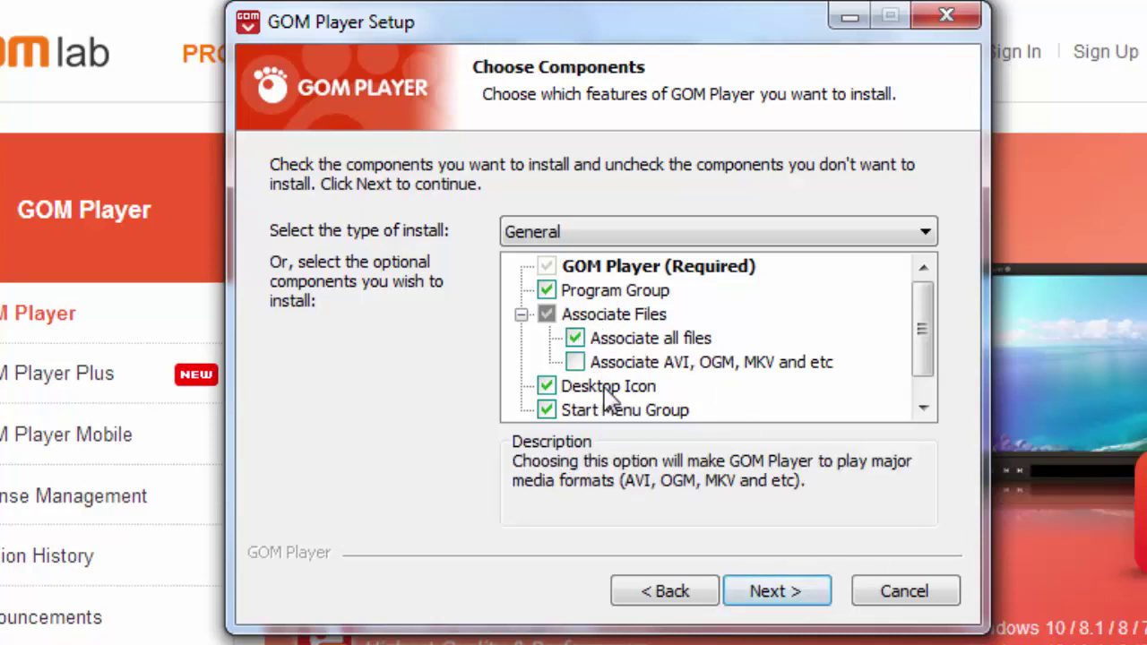
Step: Keep the General components and the C:\Program Files (x86)\GRETECH\GOMPlayer install folder
{"action": "left_click", "coordinate": [781, 593]}
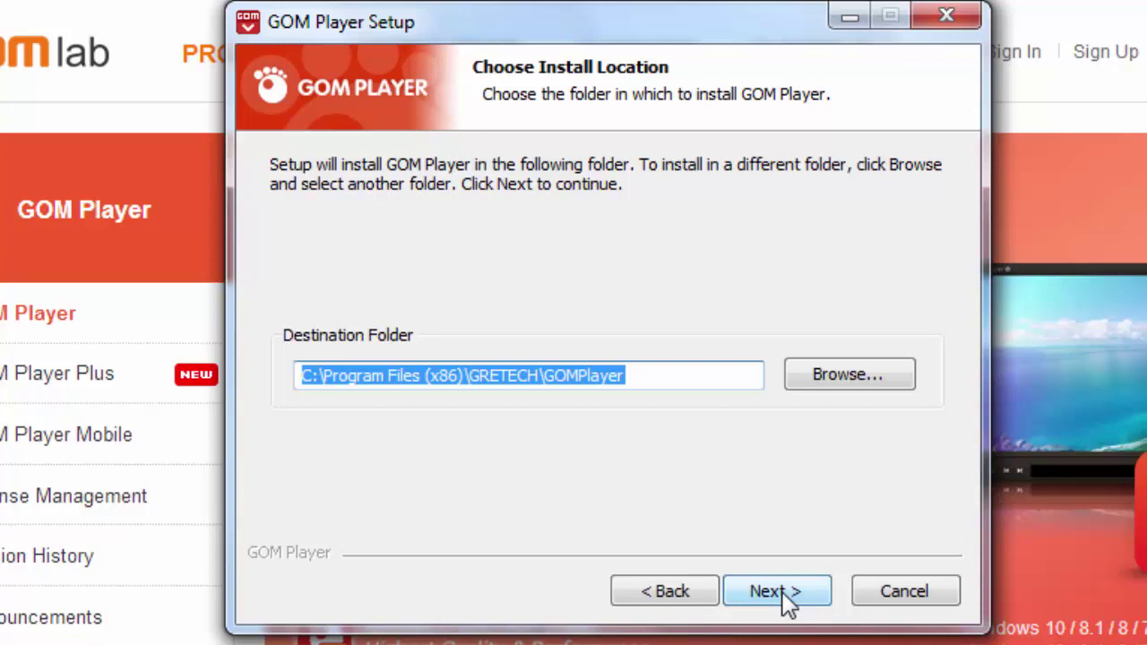
{"action": "left_click", "coordinate": [349, 377]}
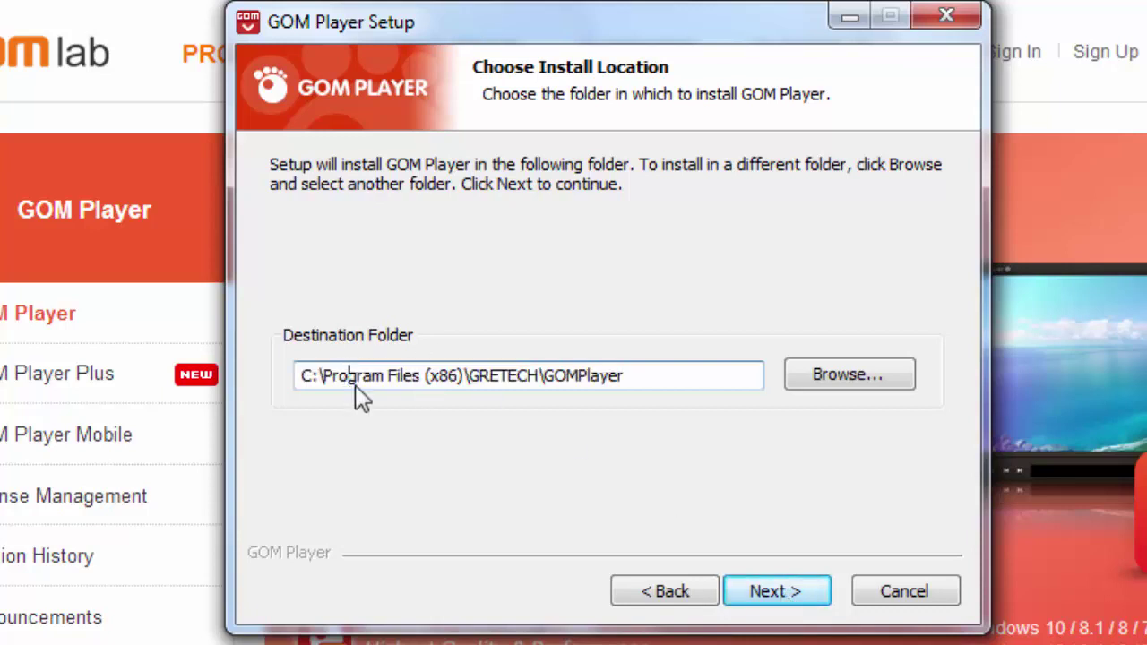
{"action": "left_click", "coordinate": [306, 377]}
{"action": "left_click_drag", "start_coordinate": [305, 377], "coordinate": [677, 375]}
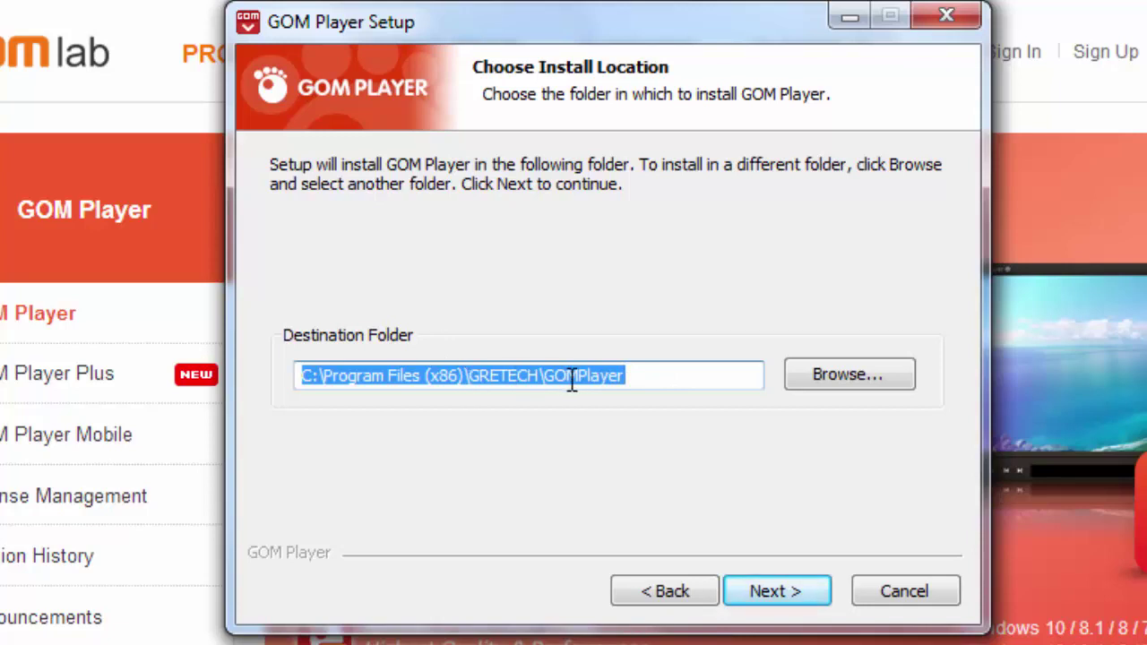
{"action": "left_click", "coordinate": [786, 598]}
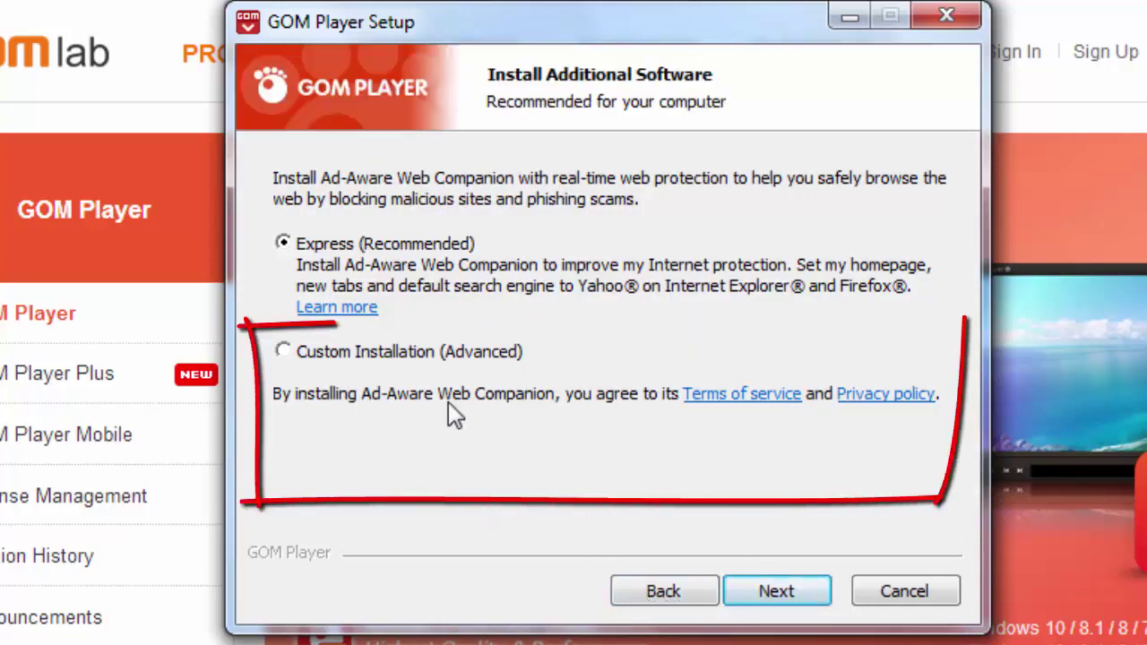
Step: Choose Custom Installation (Advanced) with Ad-Aware Web Companion and Yahoo unticked, and continue
{"action": "left_click", "coordinate": [281, 352]}
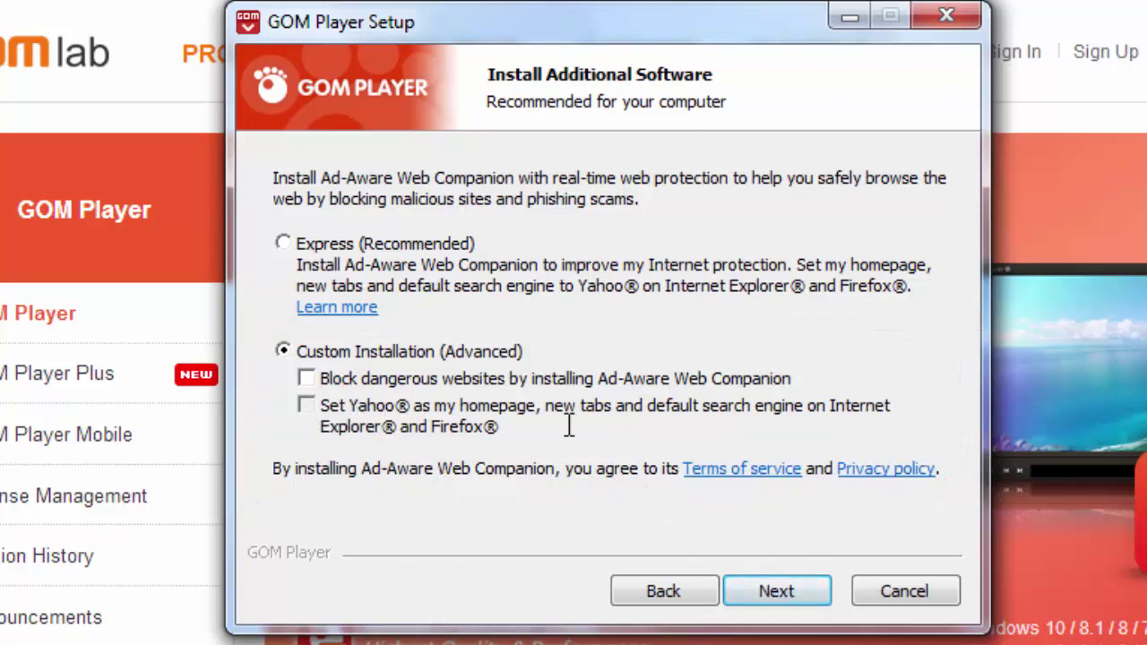
{"action": "left_click", "coordinate": [776, 592]}
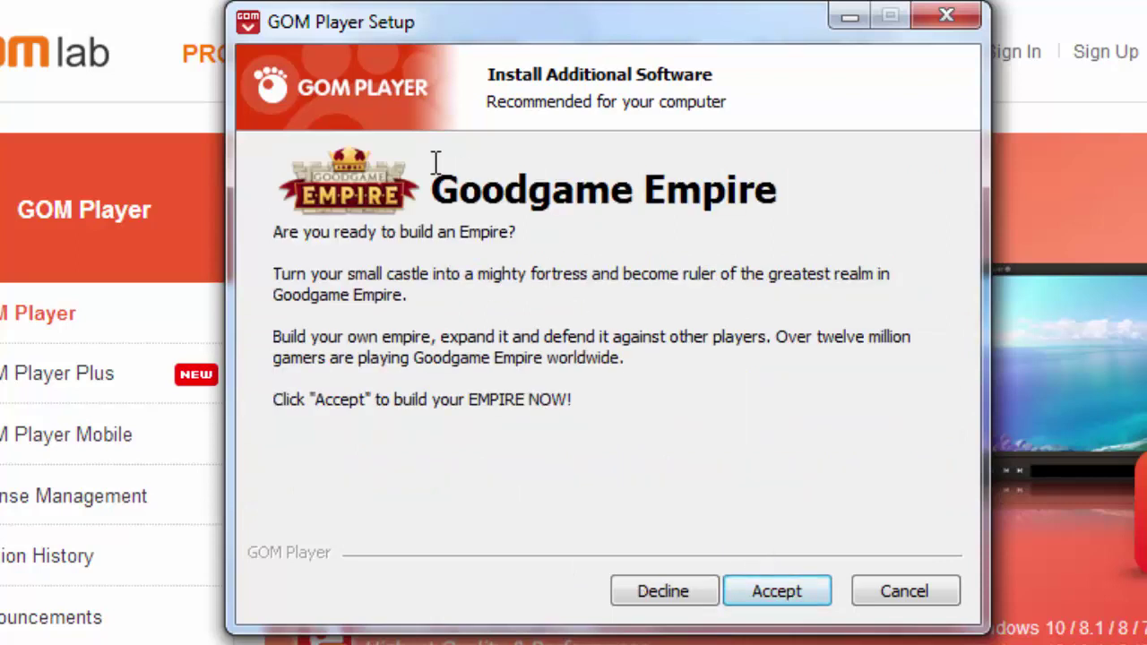
Step: Decline the Goodgame Empire offer so GOM Player starts installing
{"action": "left_click_drag", "start_coordinate": [446, 185], "coordinate": [780, 202]}
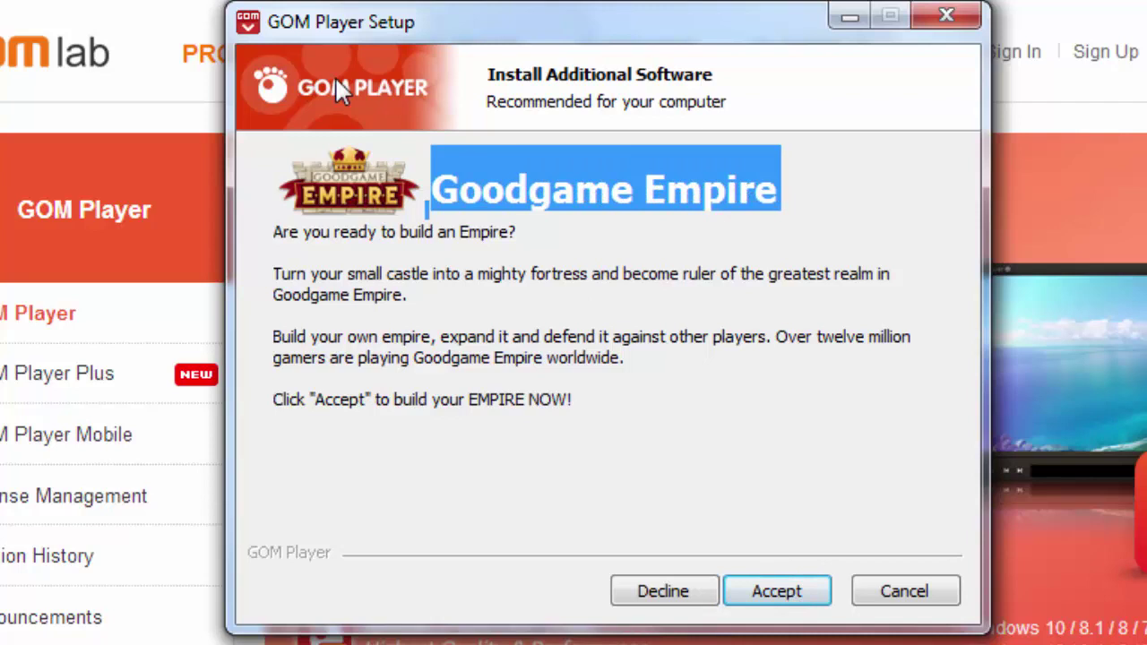
{"action": "left_click", "coordinate": [632, 493]}
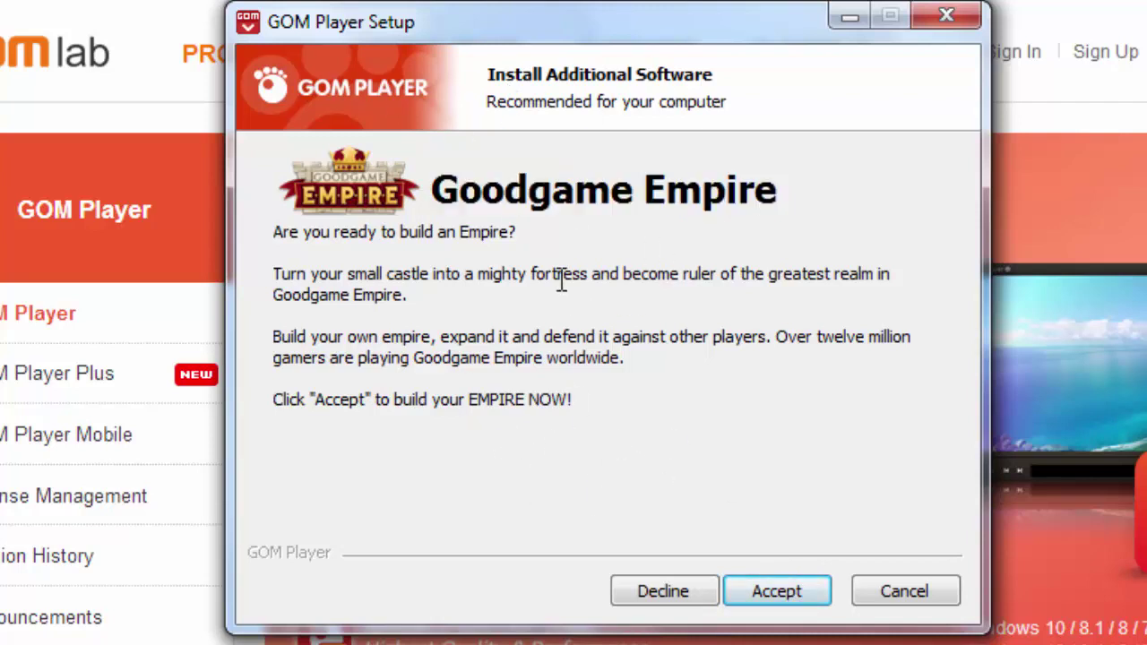
{"action": "left_click", "coordinate": [664, 602]}
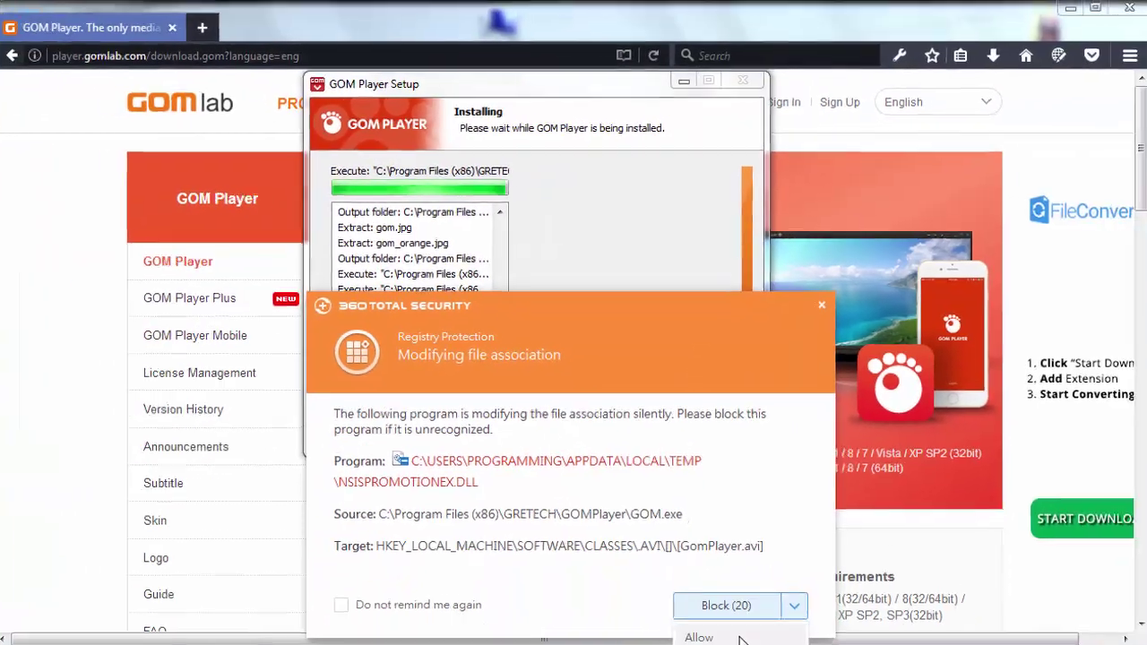
Step: Dismiss the 360 Total Security file-association alert and close the completed installer
{"action": "left_click", "coordinate": [742, 632]}
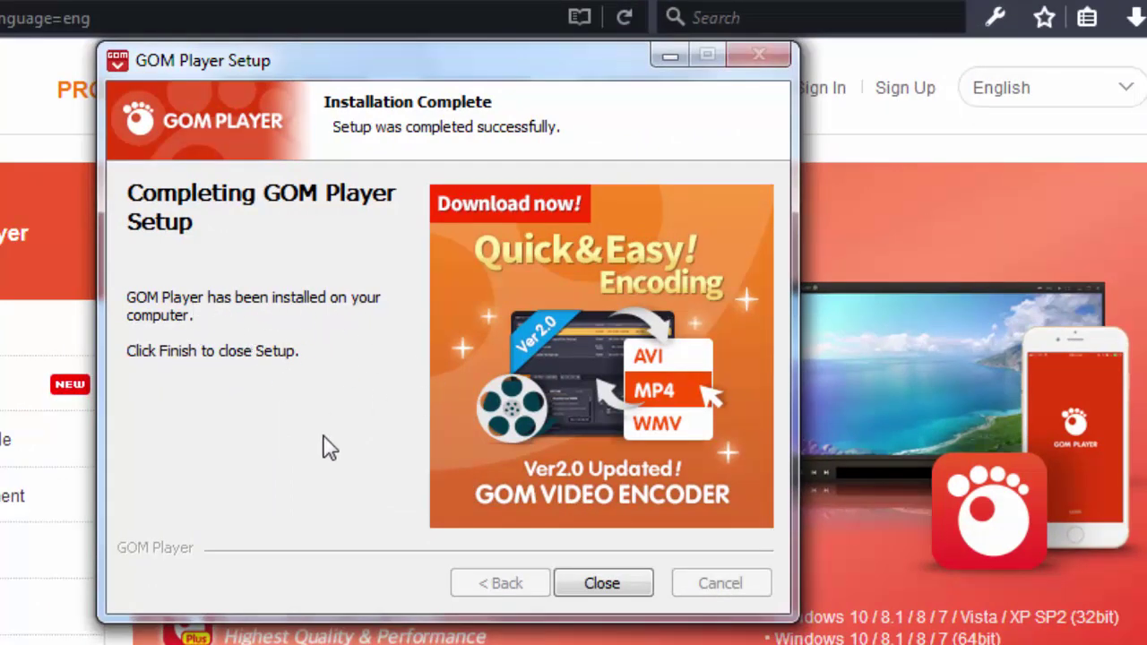
{"action": "left_click", "coordinate": [613, 588]}
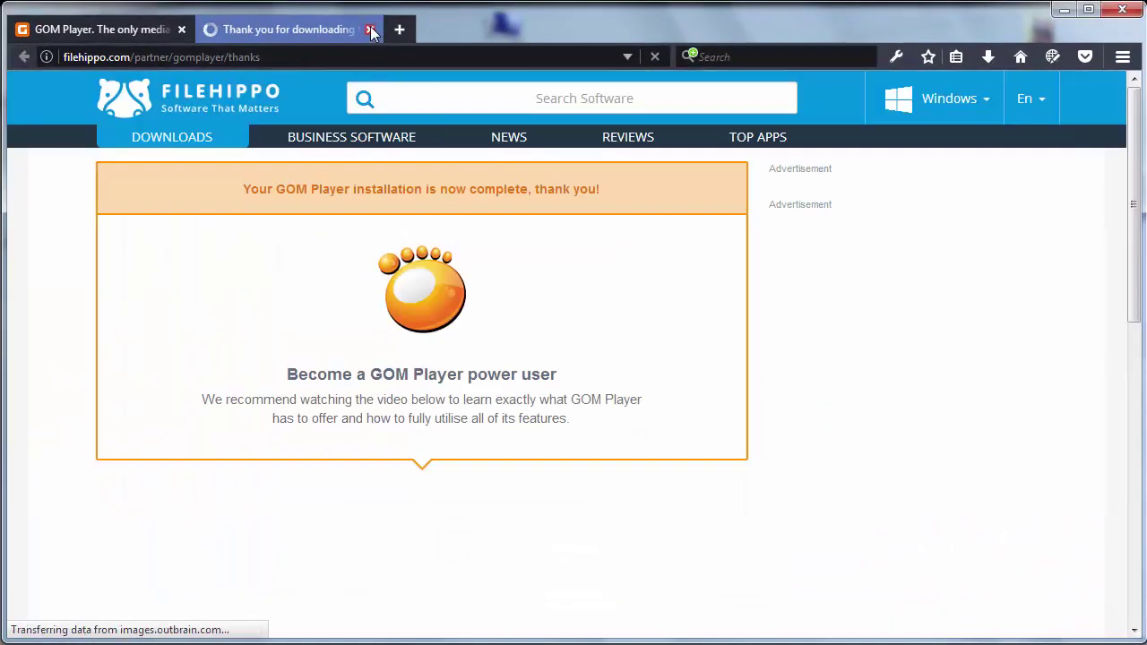
Step: Close the FileHippo thank-you tab, returning to the player.gomlab.com download page
{"action": "left_click", "coordinate": [370, 29]}
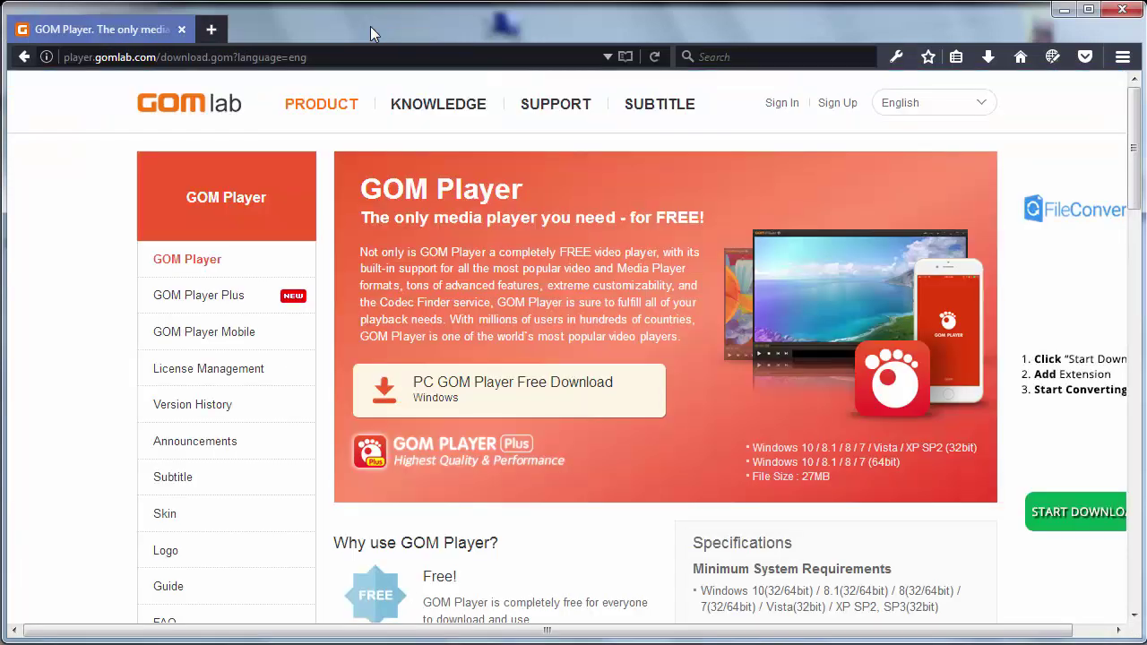
{"action": "scroll", "coordinate": [40, 236], "scroll_direction": "down", "scroll_amount": 1}
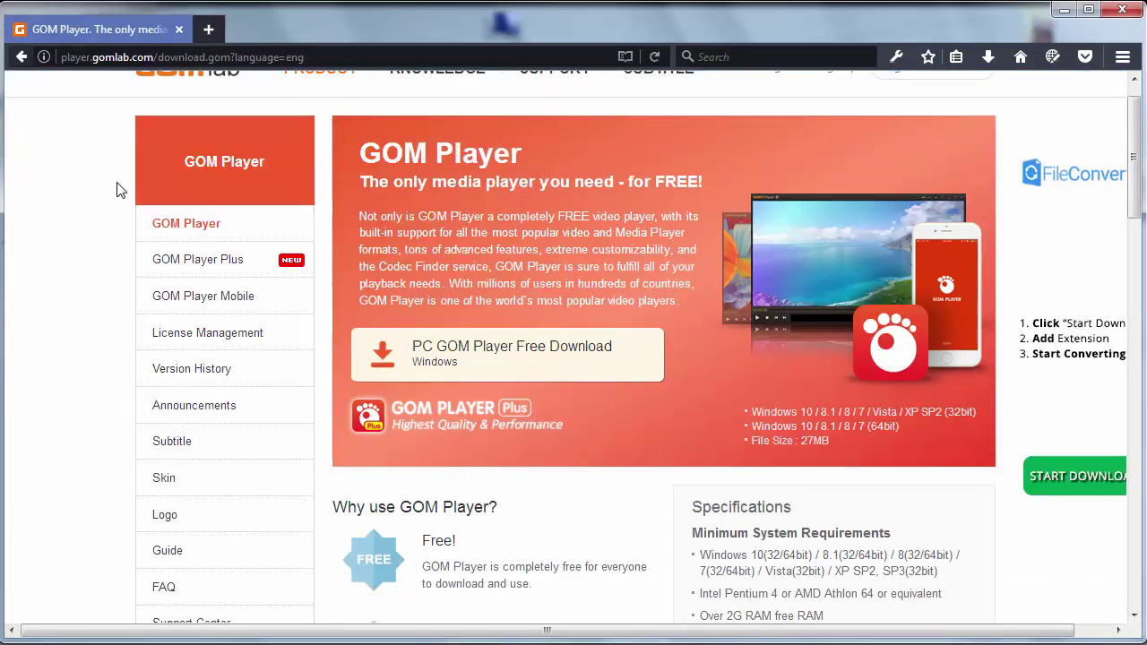
Step: Uncover the desktop, launch GOM Player from its shortcut, and move its window slightly up
{"action": "left_click_drag", "start_coordinate": [1, 191], "coordinate": [99, 193]}
{"action": "double_click", "coordinate": [33, 213]}
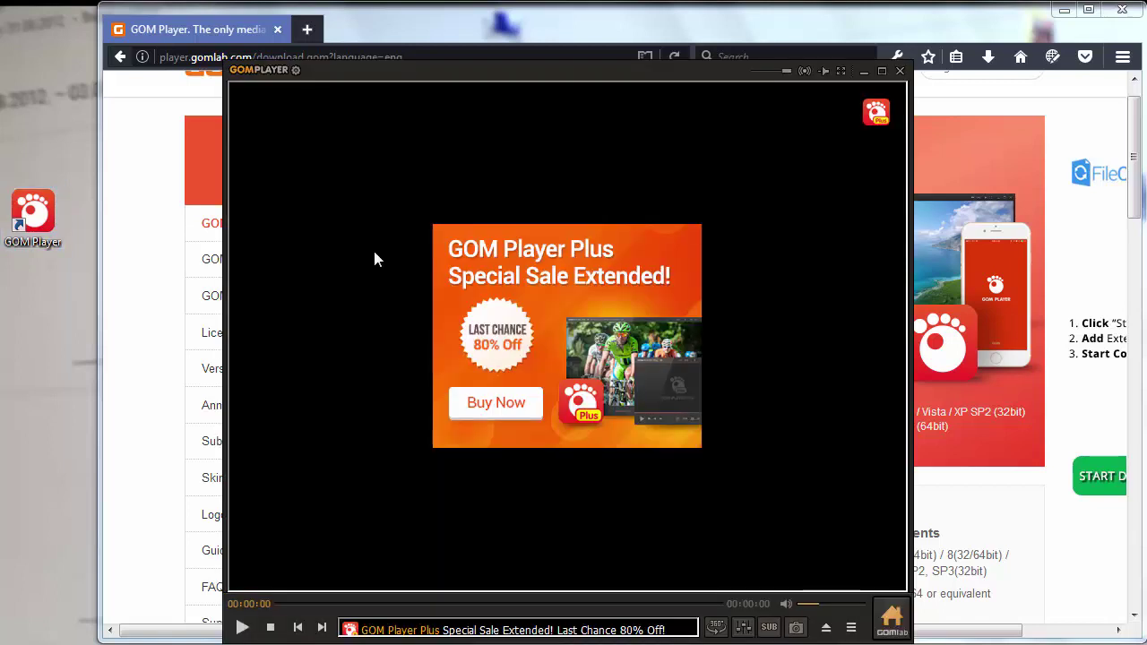
{"action": "left_click_drag", "start_coordinate": [415, 67], "coordinate": [416, 48]}
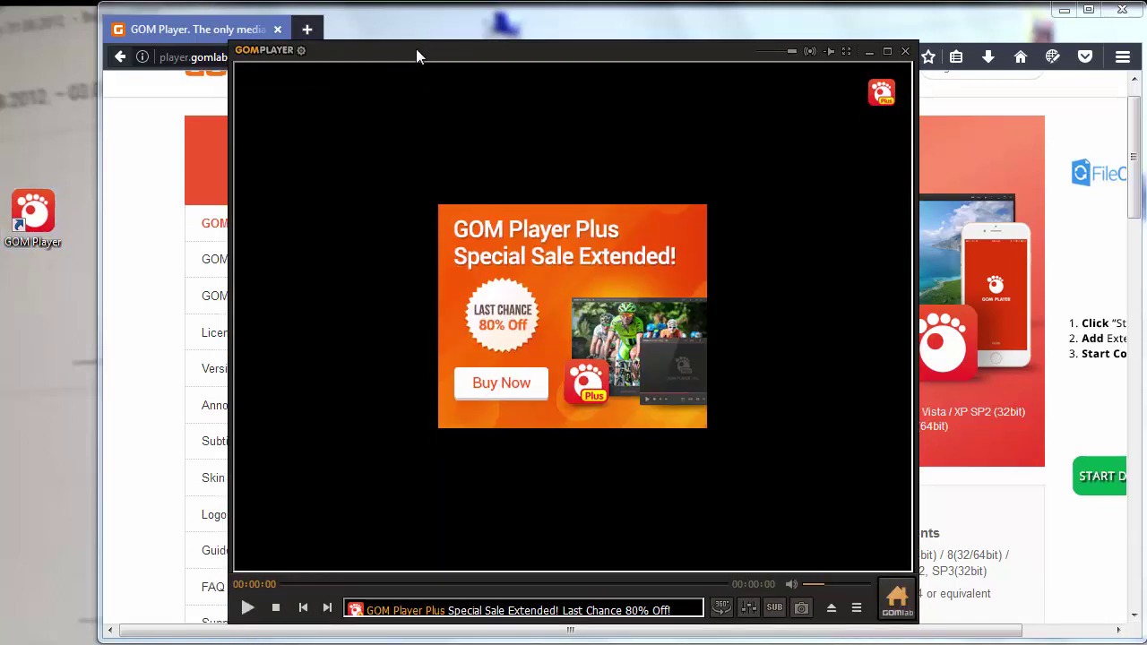